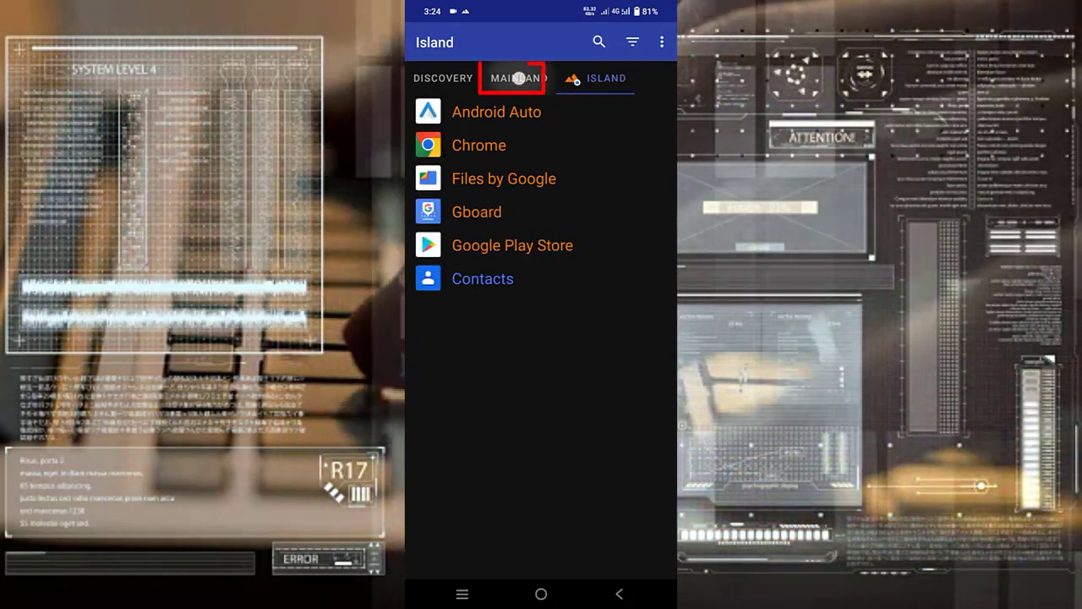
Step: Find Tun2TAP For Android in the Mainland tab, clone it via Play Store and install it
click(519, 77)
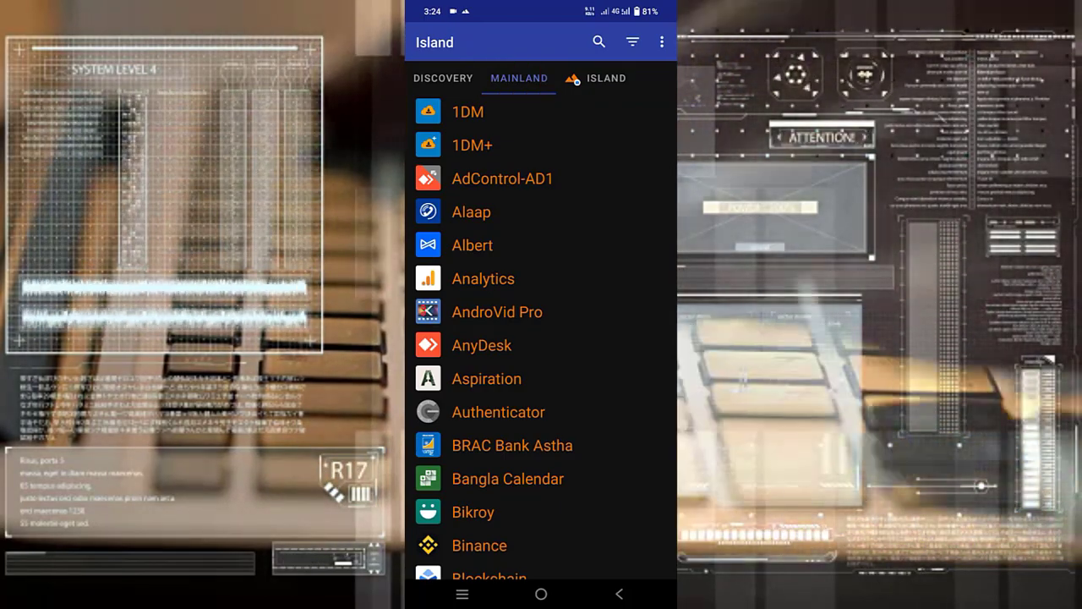
click(457, 79)
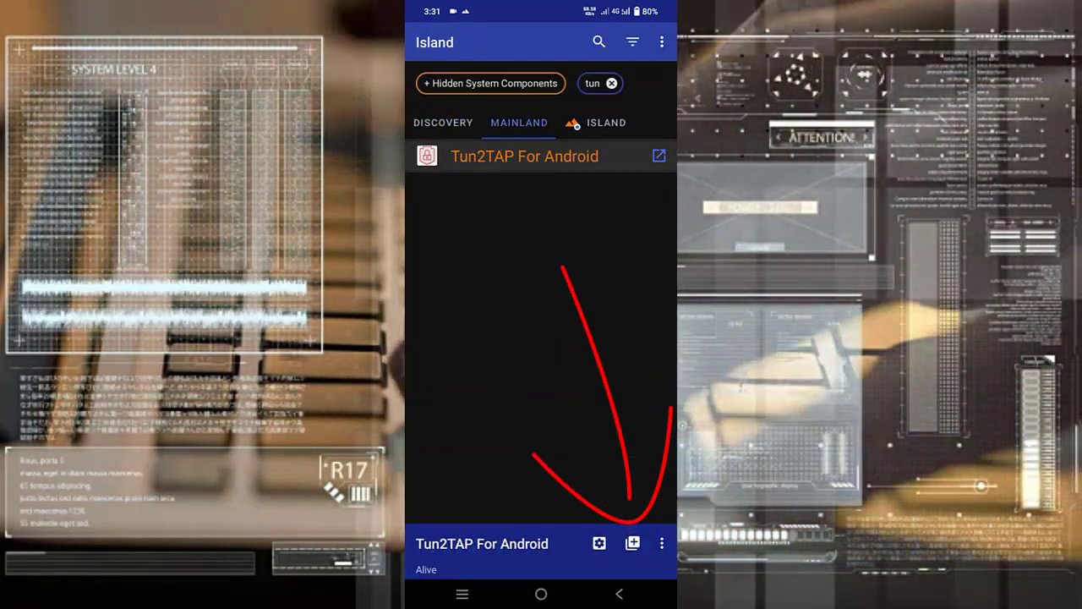
click(632, 543)
click(541, 434)
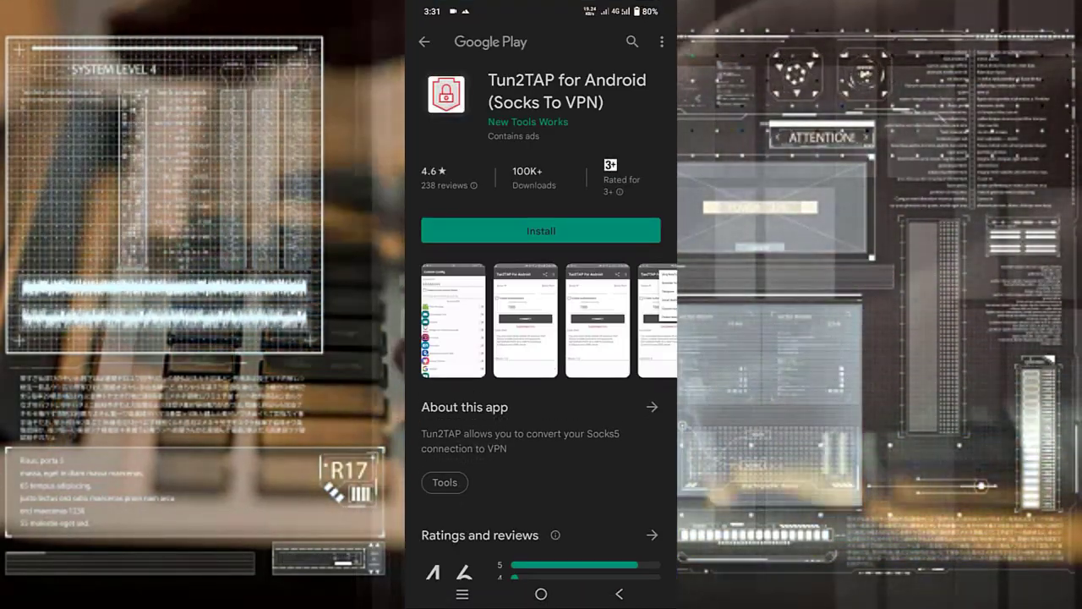
click(449, 225)
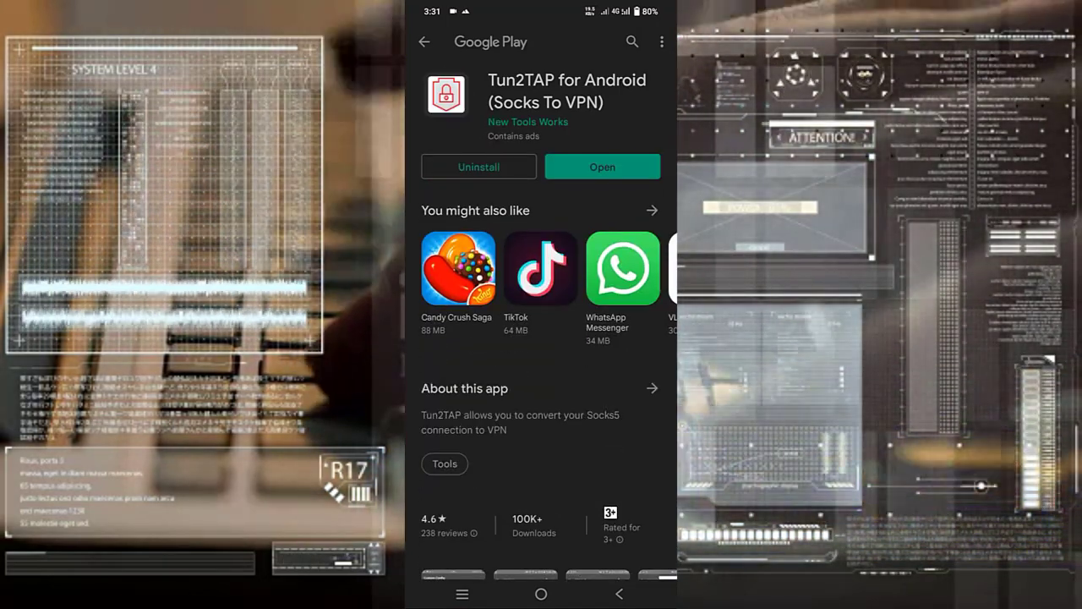
click(541, 594)
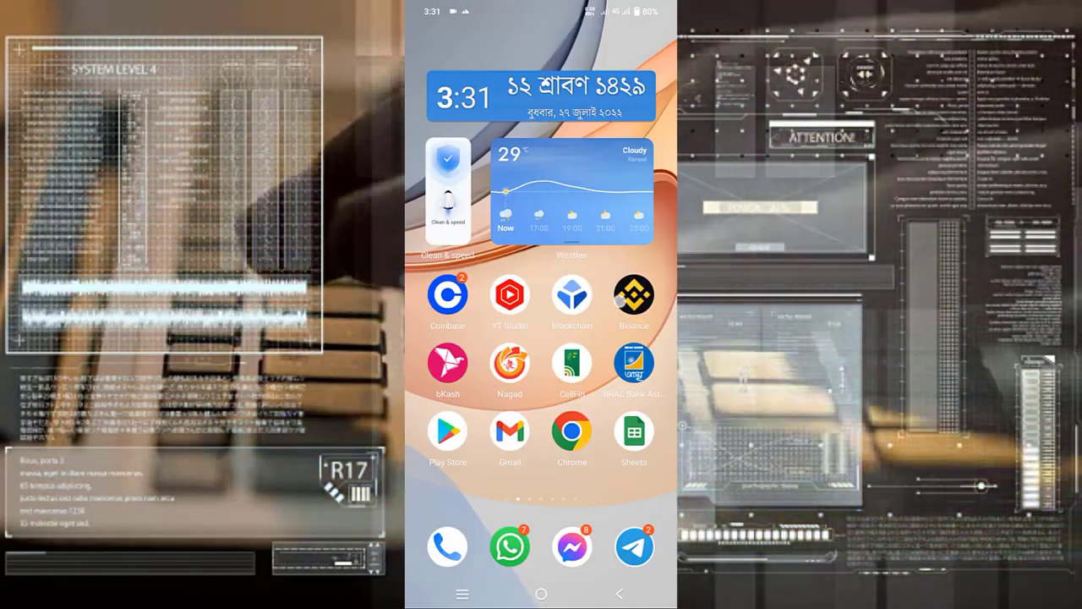
Step: Launch Chrome from the work-profile apps and load whoer.net to check the IP details
drag(541, 473, 541, 212)
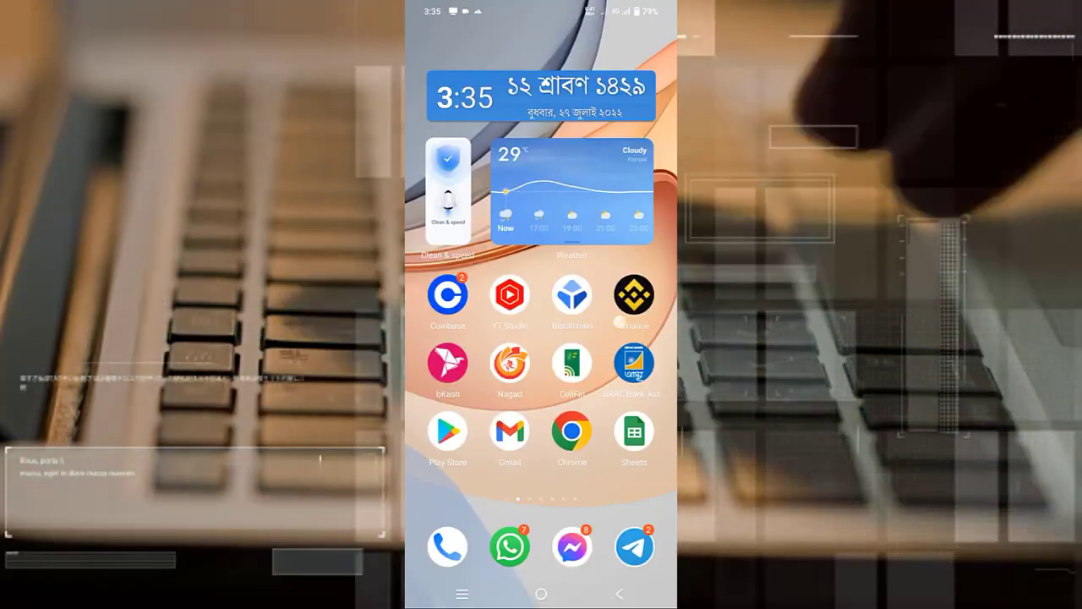
drag(541, 474, 541, 211)
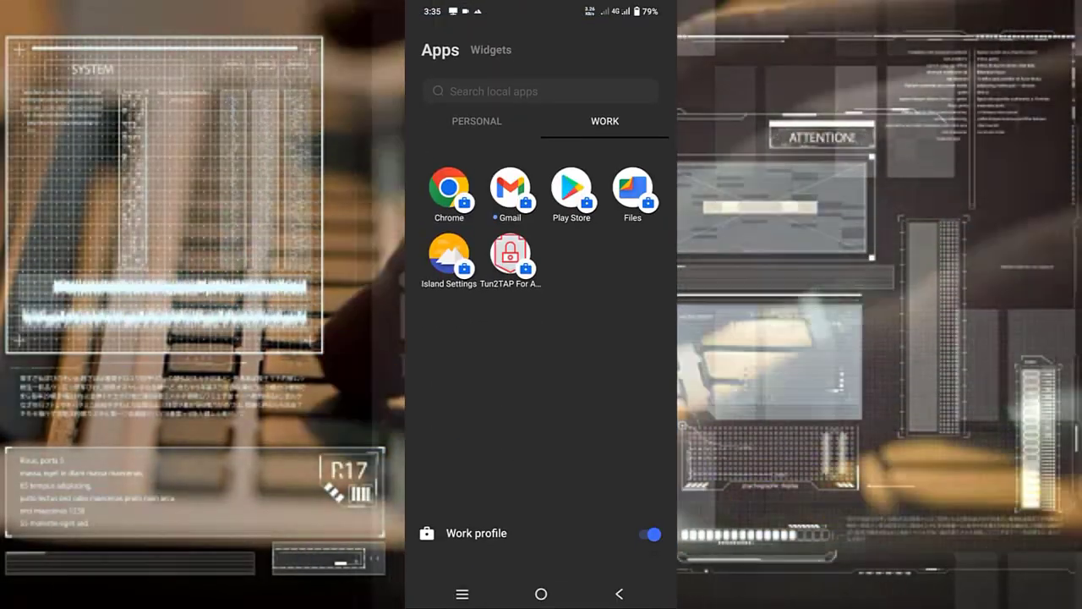
click(476, 121)
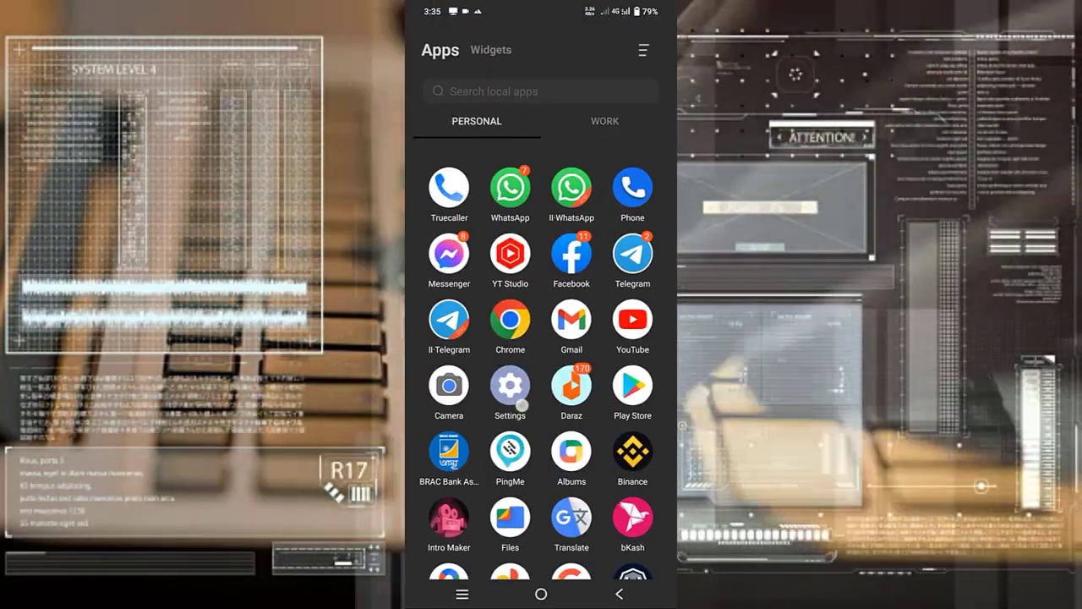
click(592, 125)
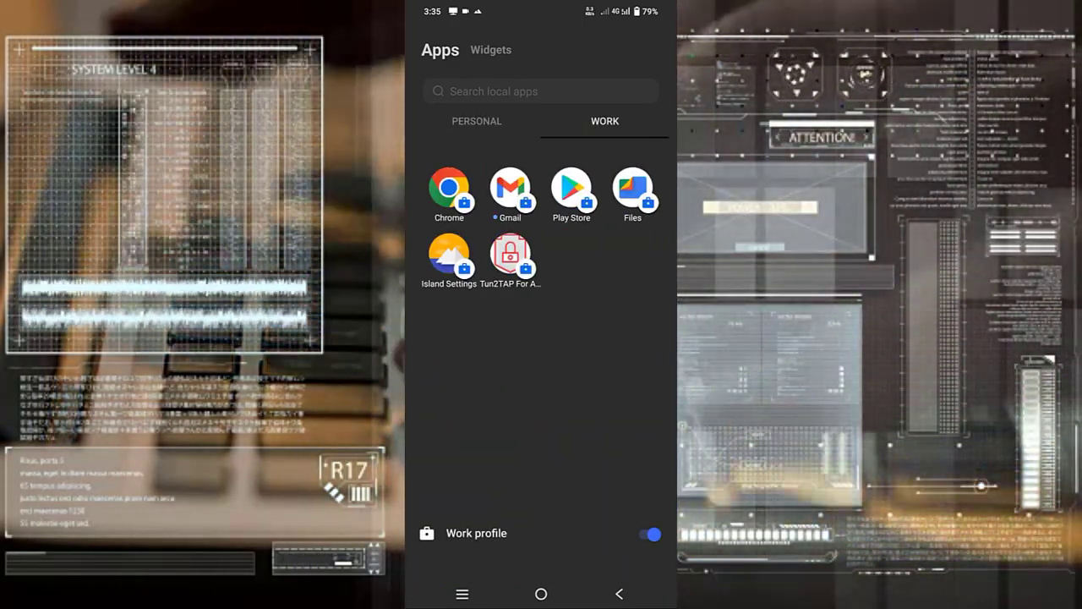
text(wh)
key(Return)
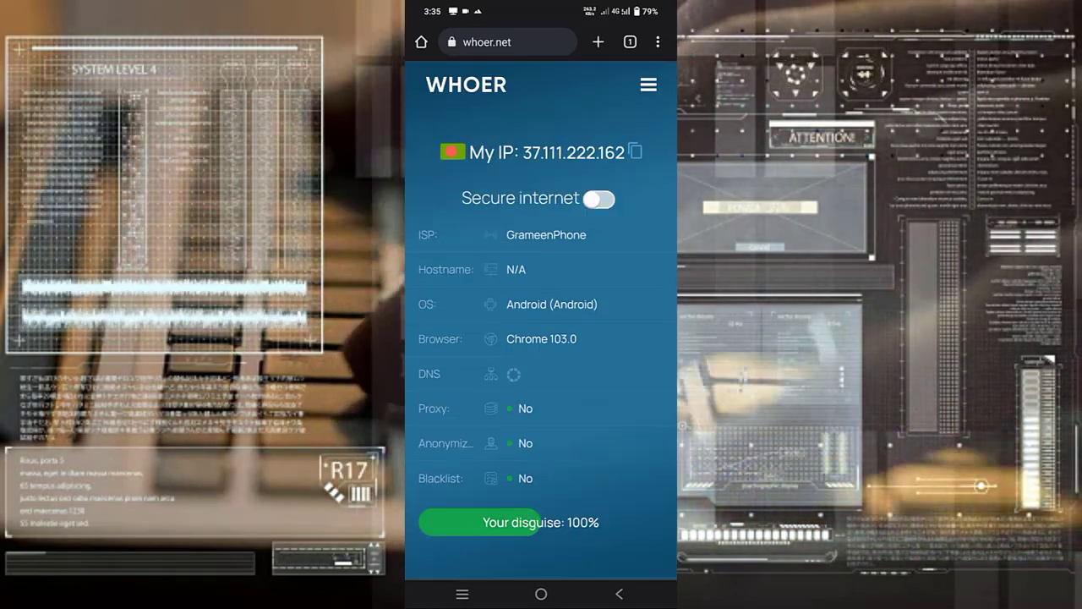
Step: Open Island Settings from the work apps and start destroying the Island permanently
click(462, 593)
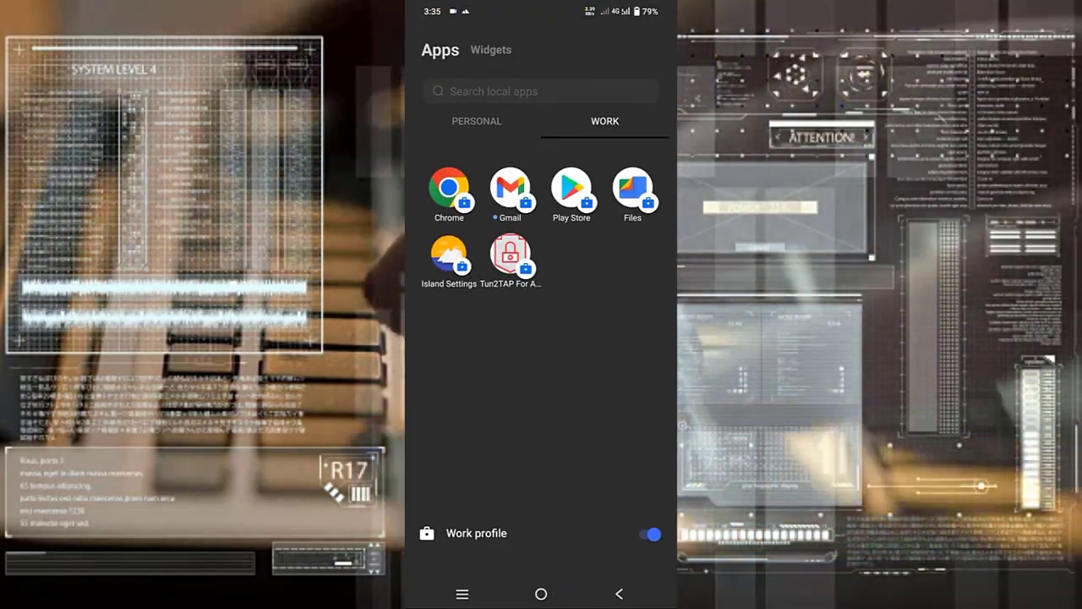
click(449, 253)
scroll(541, 338, down, 1)
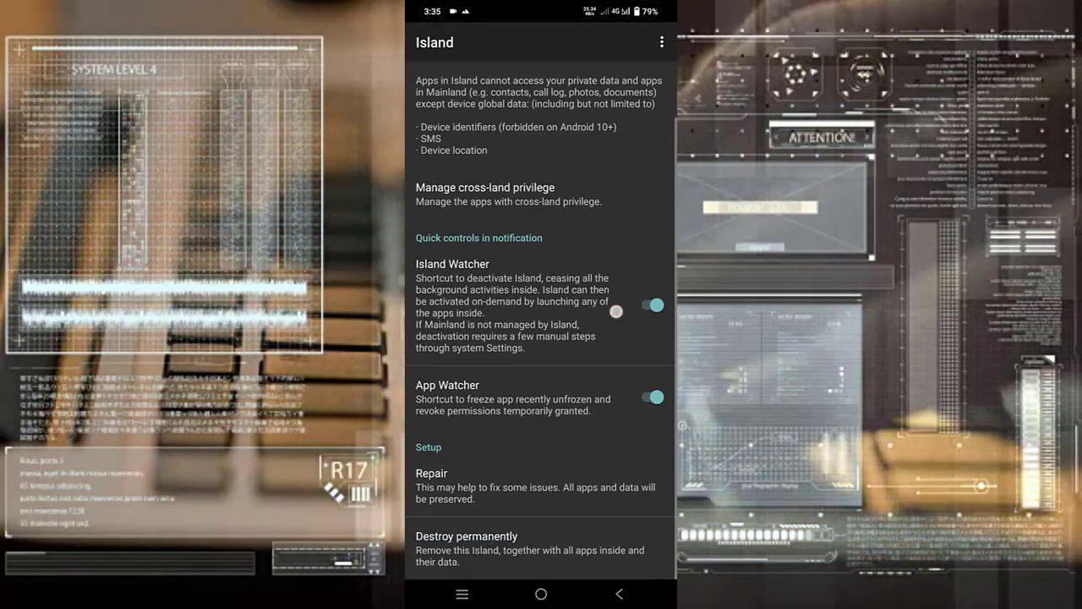
click(467, 545)
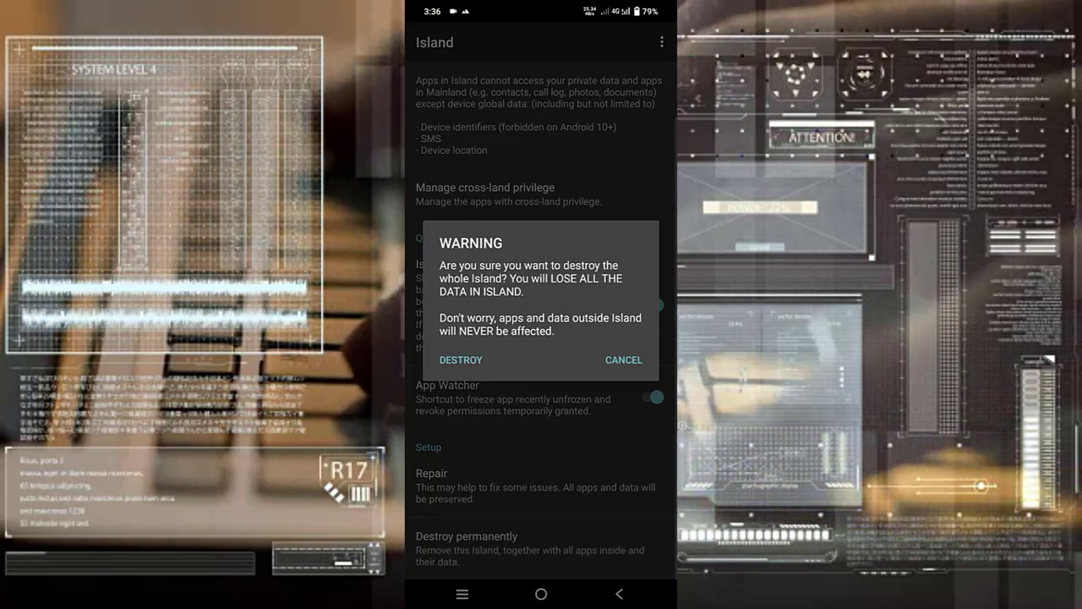
Step: Open Accounts in Android Settings and show the Work profile's accounts
scroll(541, 339, down, 10)
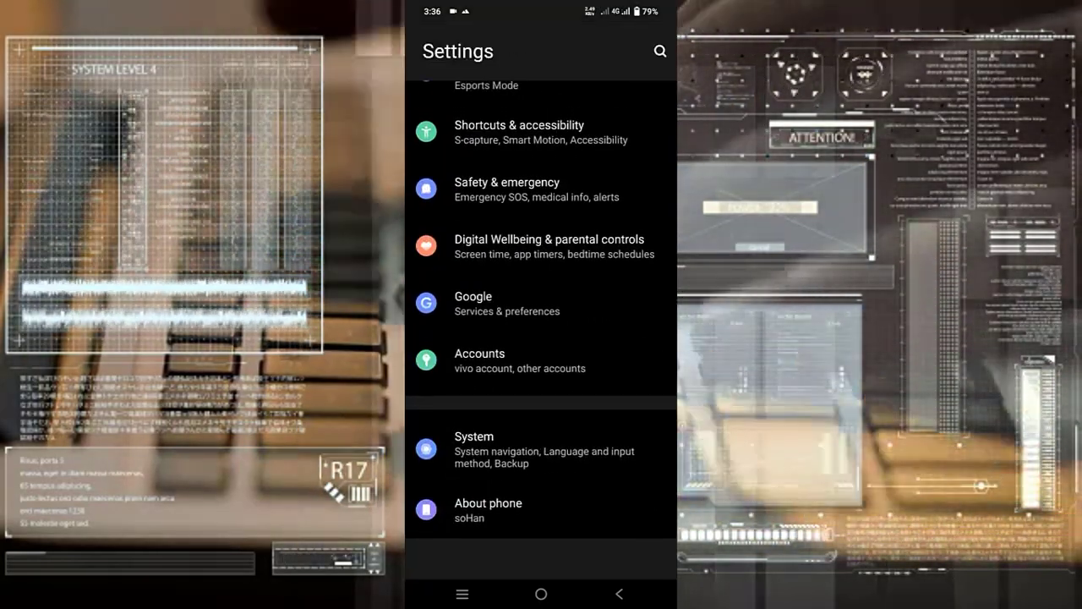
scroll(541, 338, up, 1)
click(554, 404)
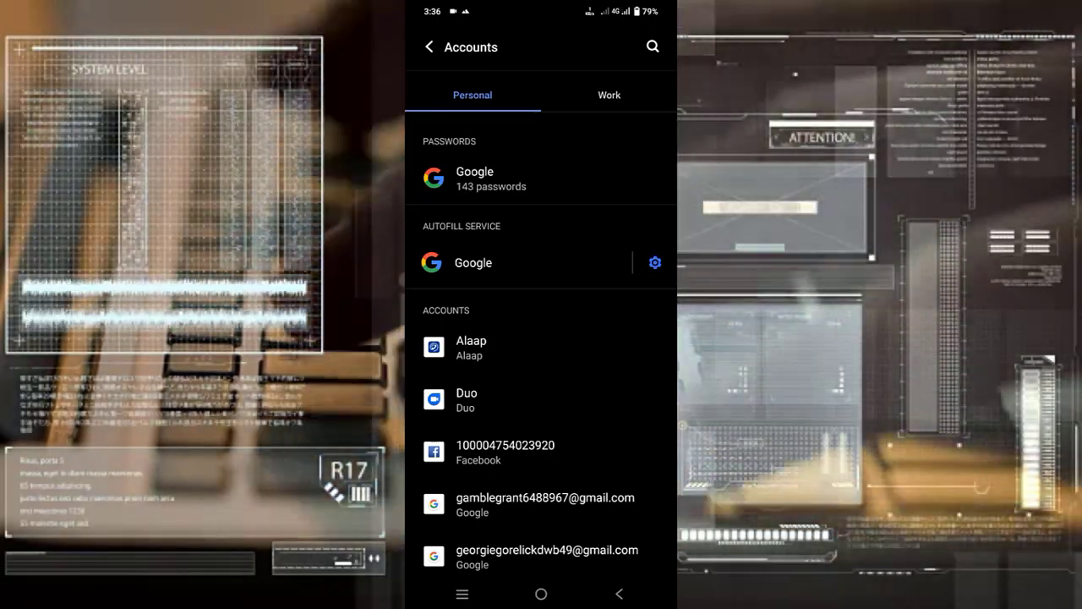
click(608, 95)
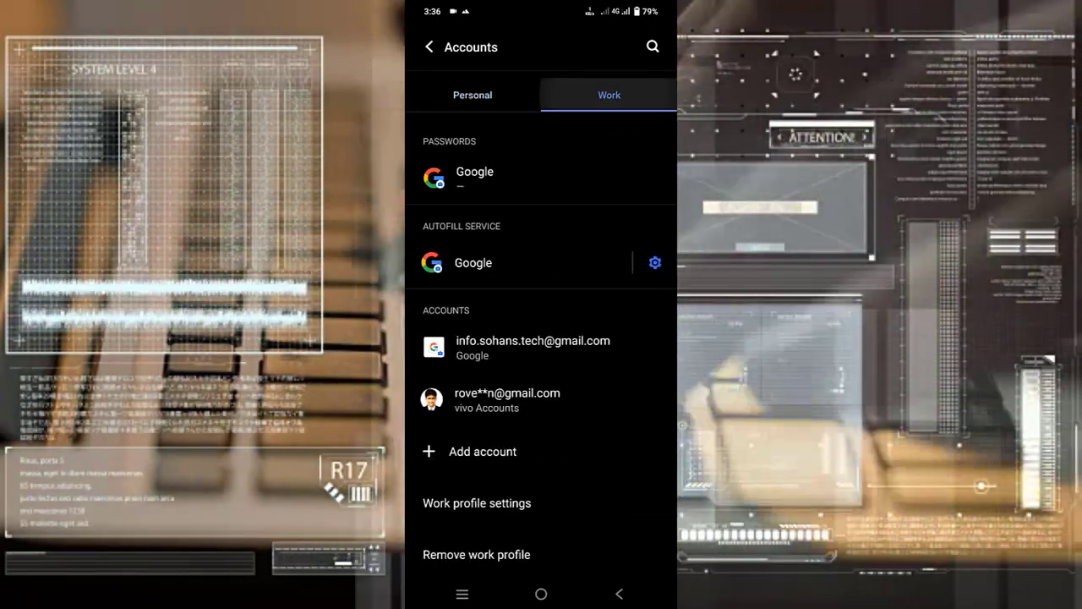
Step: Choose Remove work profile and answer the removal confirmation prompt
scroll(624, 372, down, 2)
scroll(624, 372, up, 1)
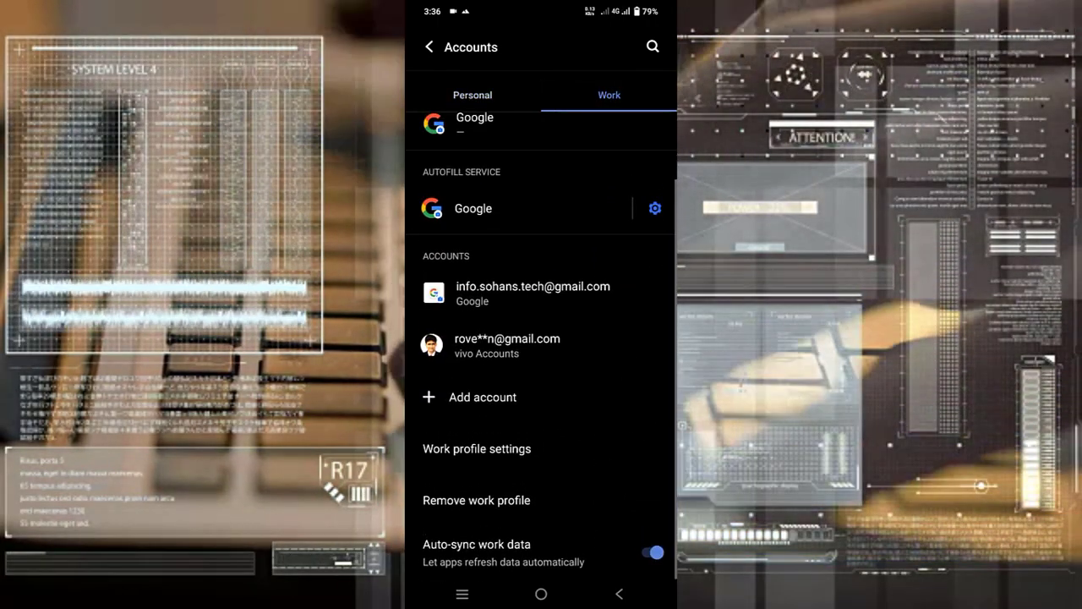
click(536, 500)
click(582, 369)
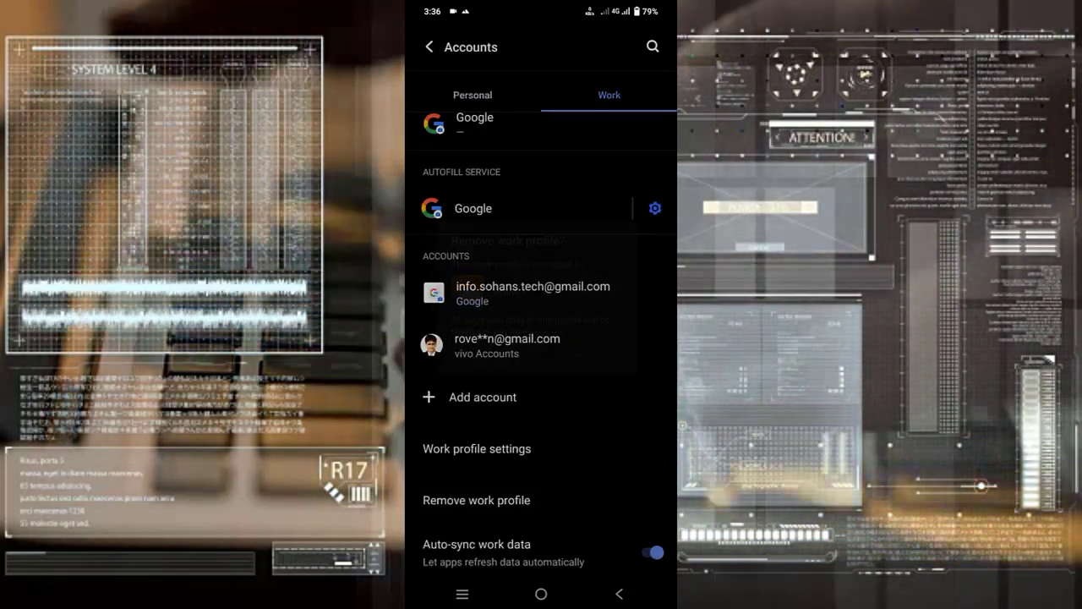